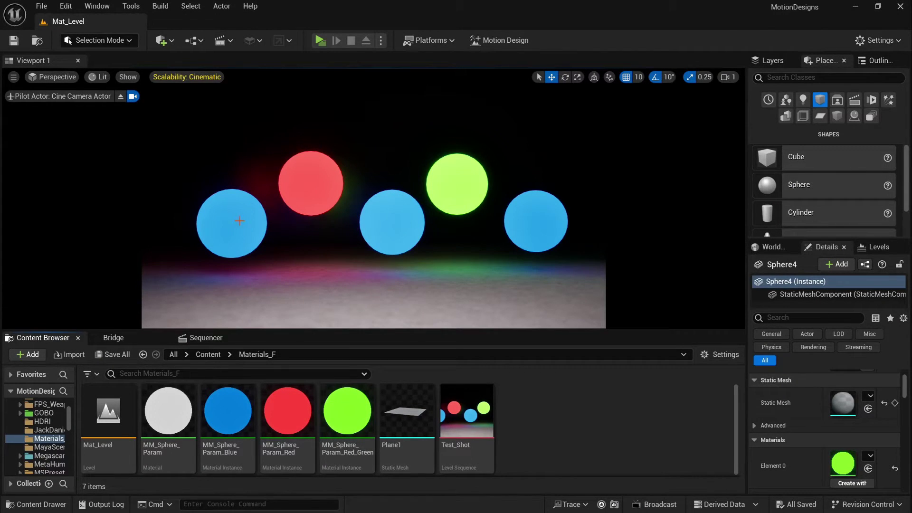
Step: Review the level sequence options and inspect MM_Sphere_Param's Color and Intensity_Emissive parameters
left_click(230, 41)
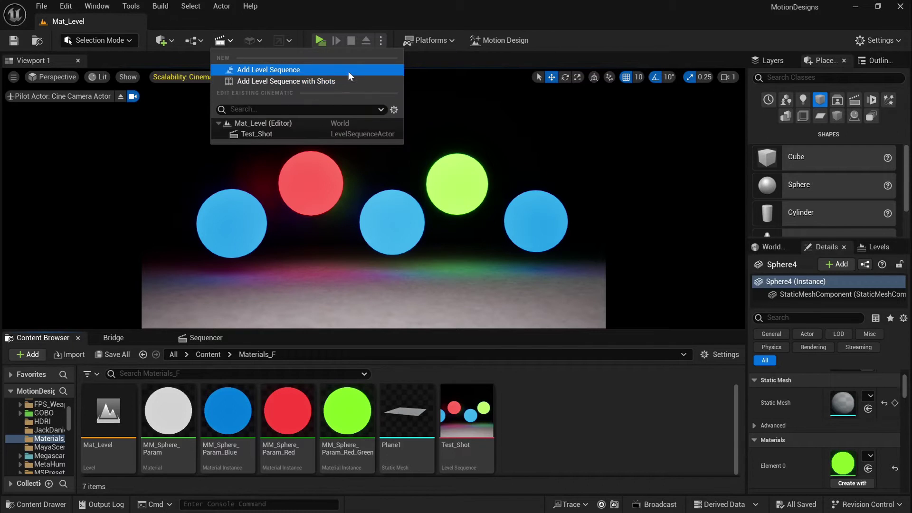
left_click(432, 223)
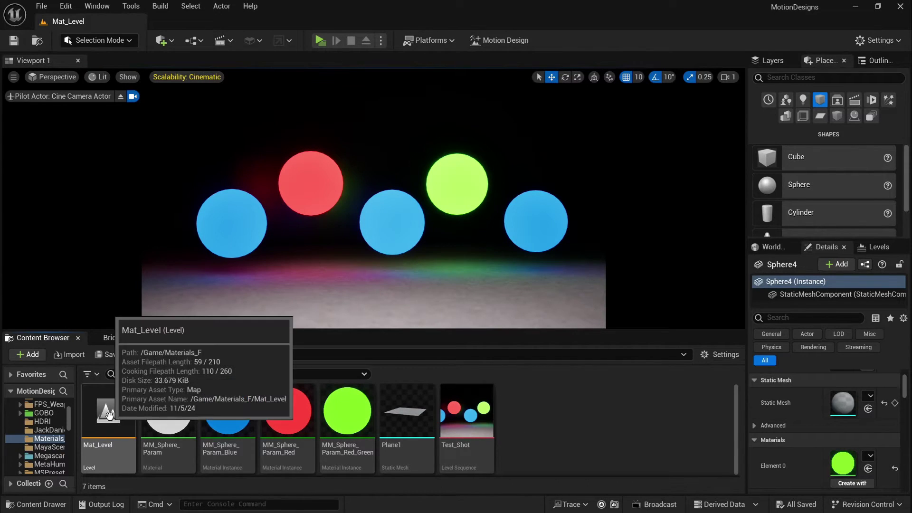
double_click(180, 419)
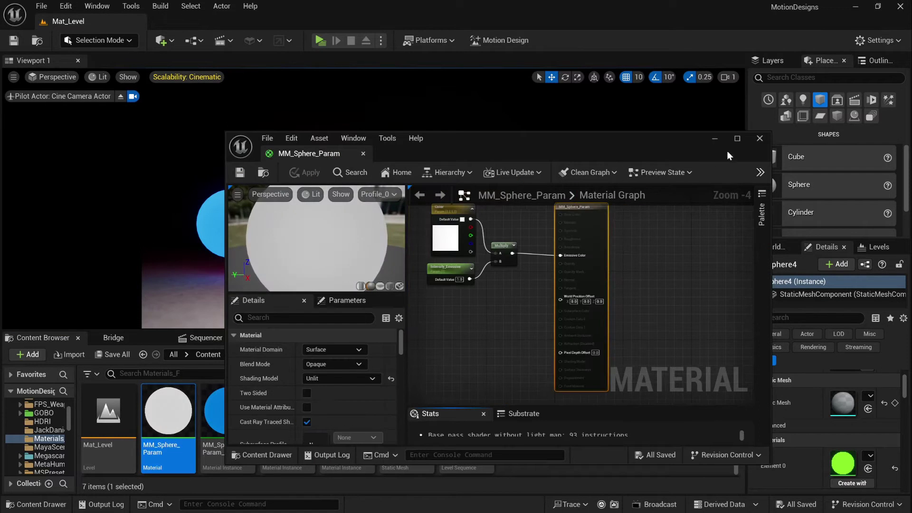
left_click(738, 138)
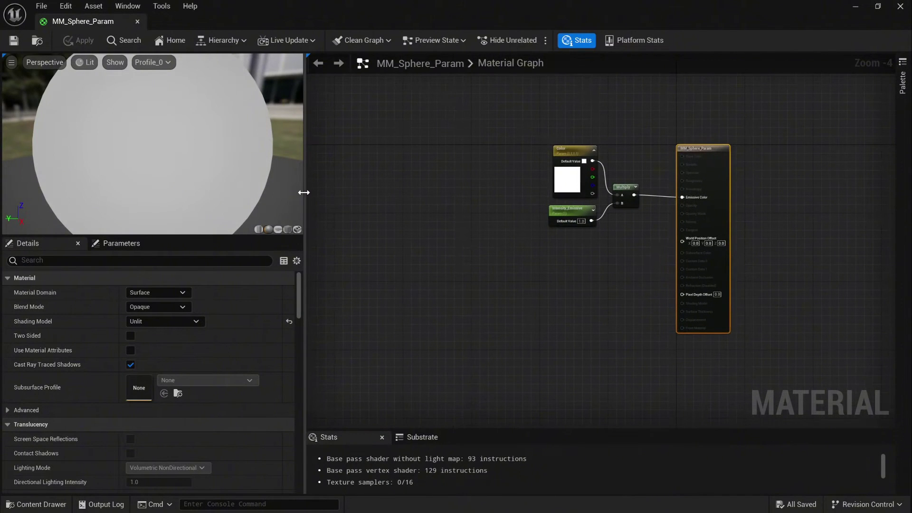
left_click_drag(304, 193, 236, 193)
scroll(576, 162, "up", 3)
right_click_drag(575, 161, 508, 134)
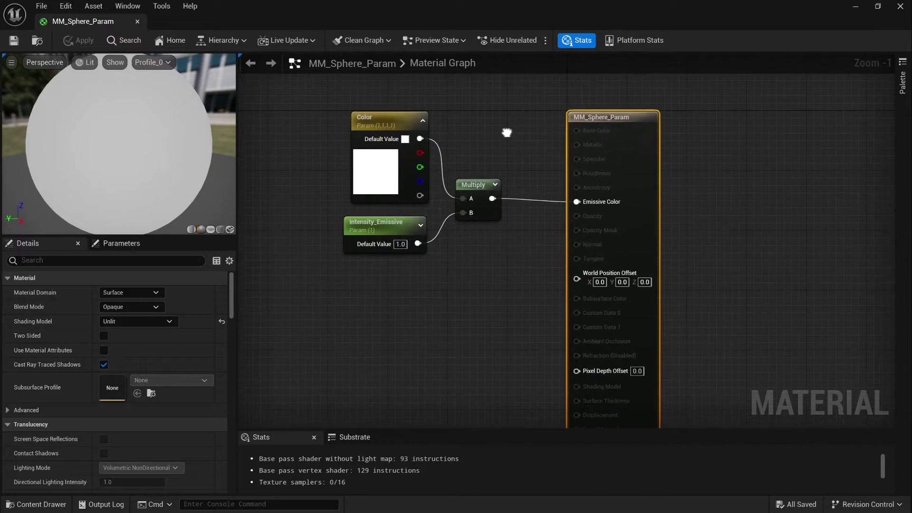
left_click(399, 119)
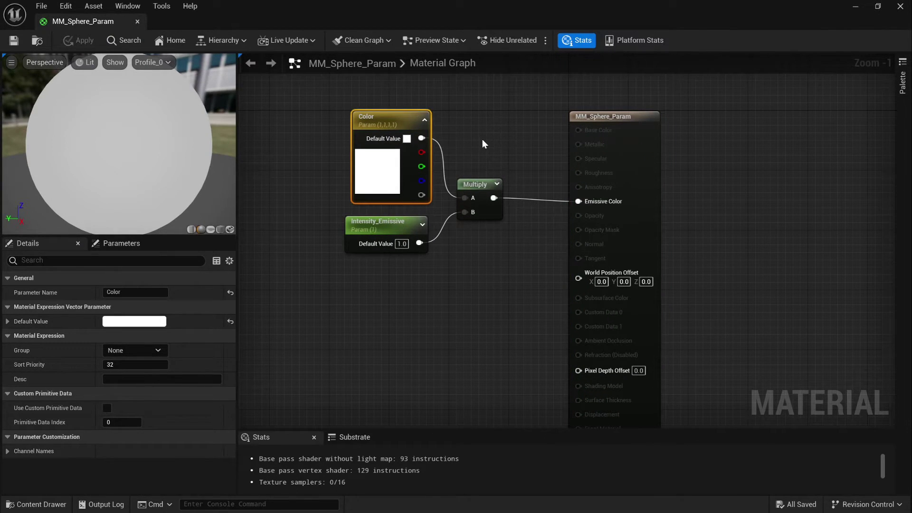
left_click(398, 222)
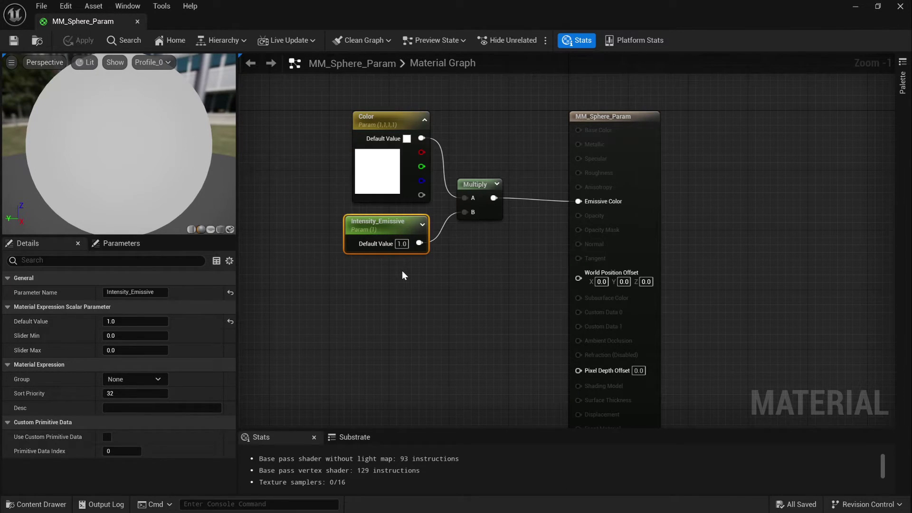
Step: Close the material editor and look over the MM_Sphere_Param_Blue material instance
left_click(138, 22)
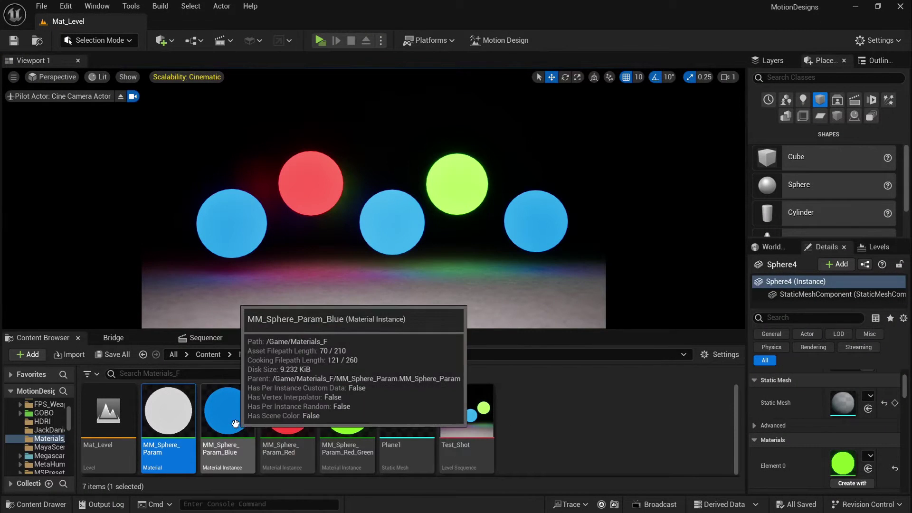
double_click(235, 423)
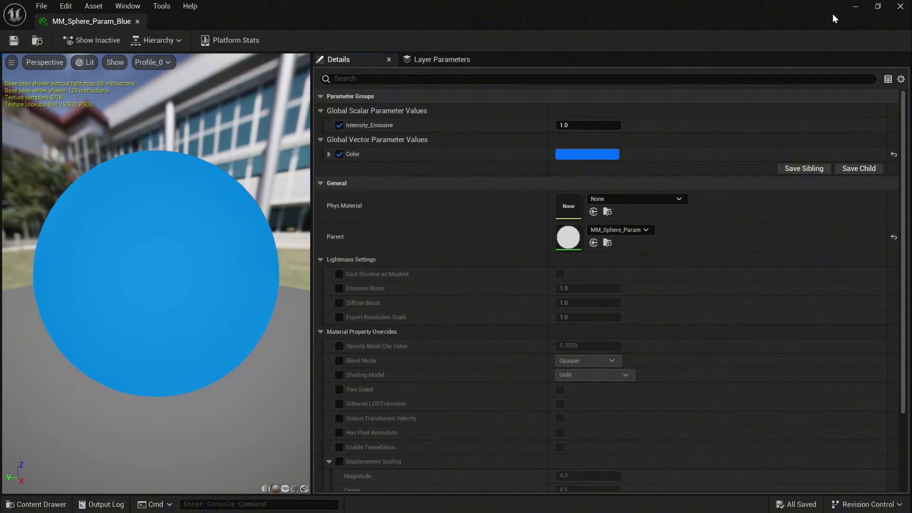
left_click(895, 13)
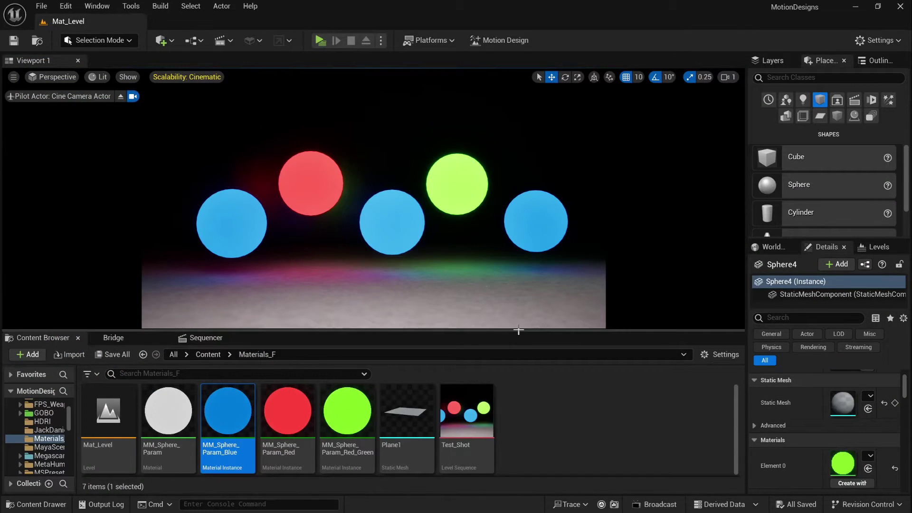
Step: In the Test_Shot timeline, add a StaticMeshComponent0 track to the first Sphere
left_click_drag(518, 331, 525, 270)
left_click(214, 277)
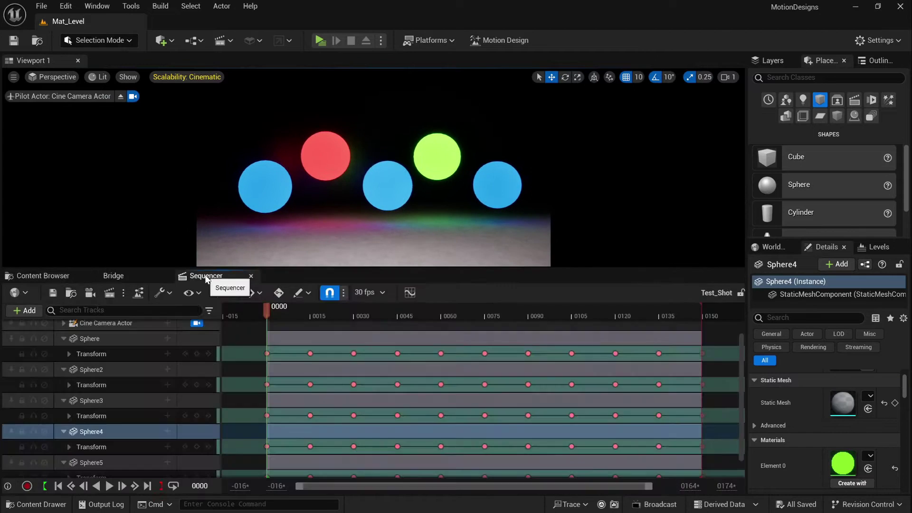
left_click(132, 338)
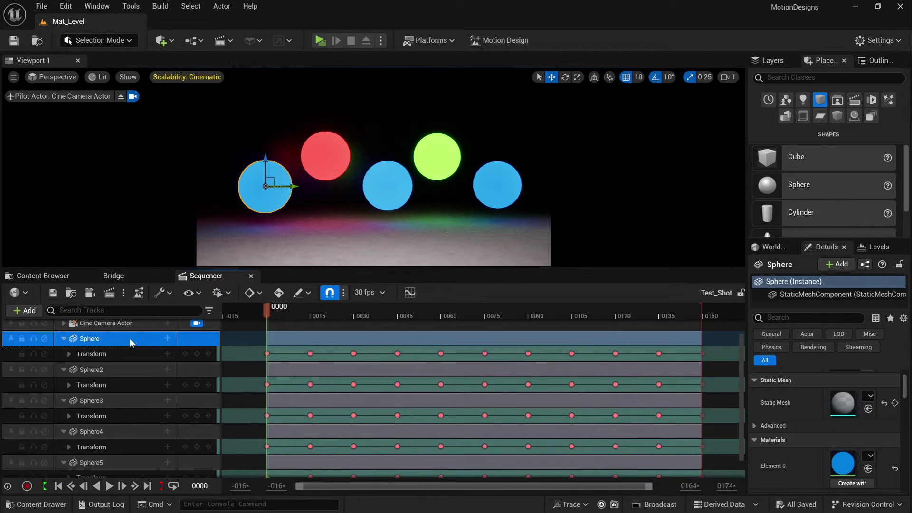
left_click(167, 338)
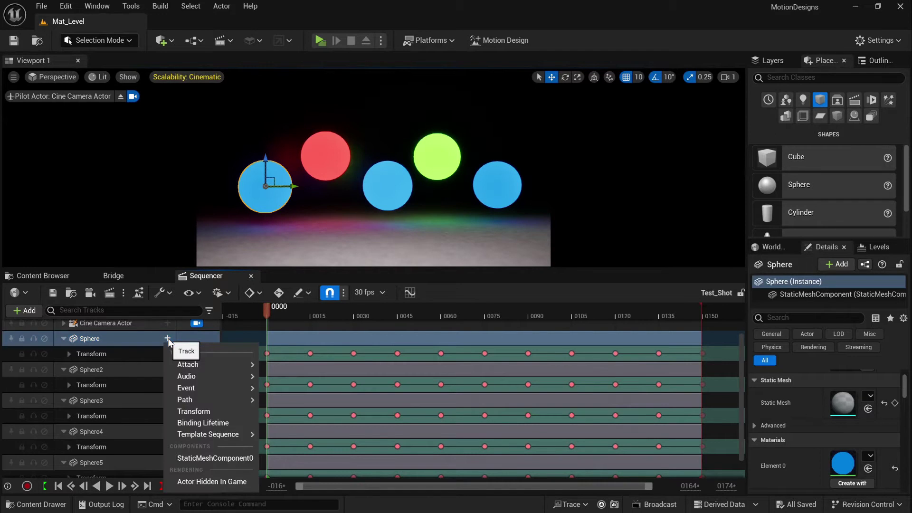
left_click(227, 458)
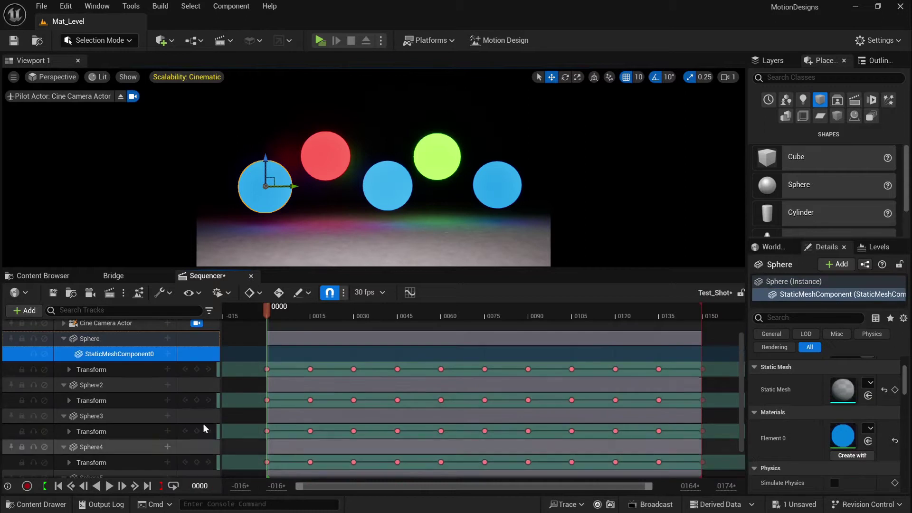
Step: Add a Material Slot: DefaultMaterial track under StaticMeshComponent0
left_click(167, 354)
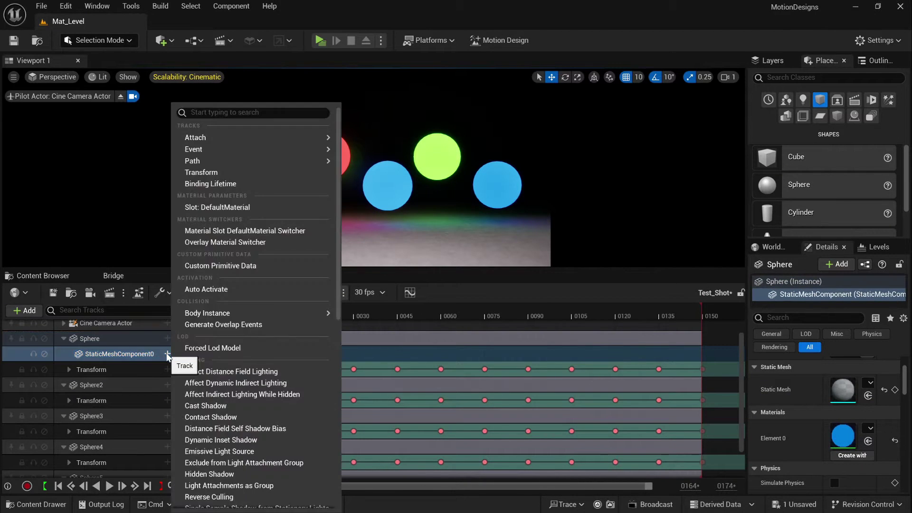
mouse_move(328, 149)
mouse_move(336, 191)
left_mouse_down()
mouse_move(327, 405)
mouse_move(328, 201)
left_mouse_up()
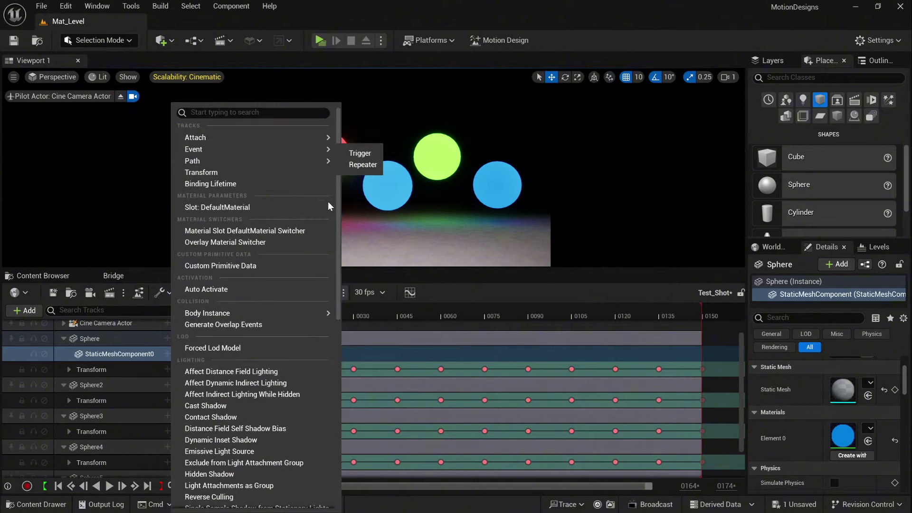
left_click(258, 208)
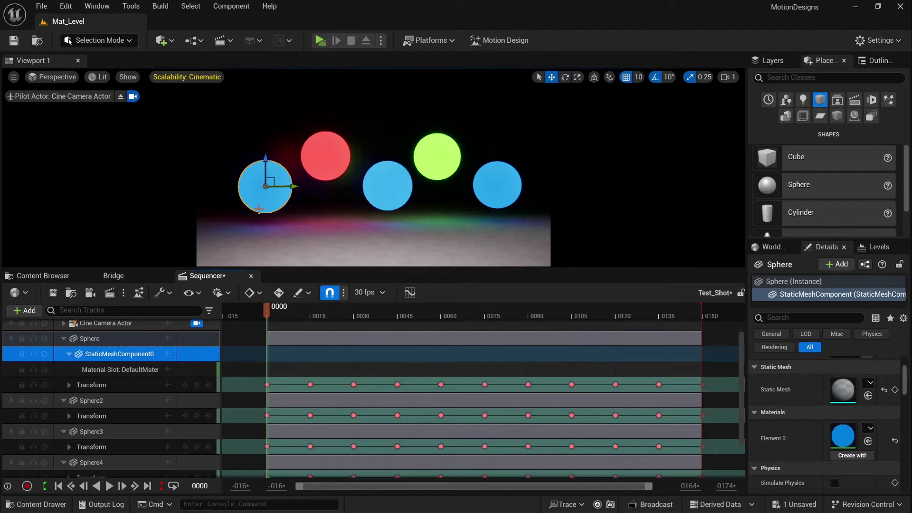
Step: Add an Intensity_Emissive parameter track to the DefaultMaterial slot and expand it
left_click(168, 371)
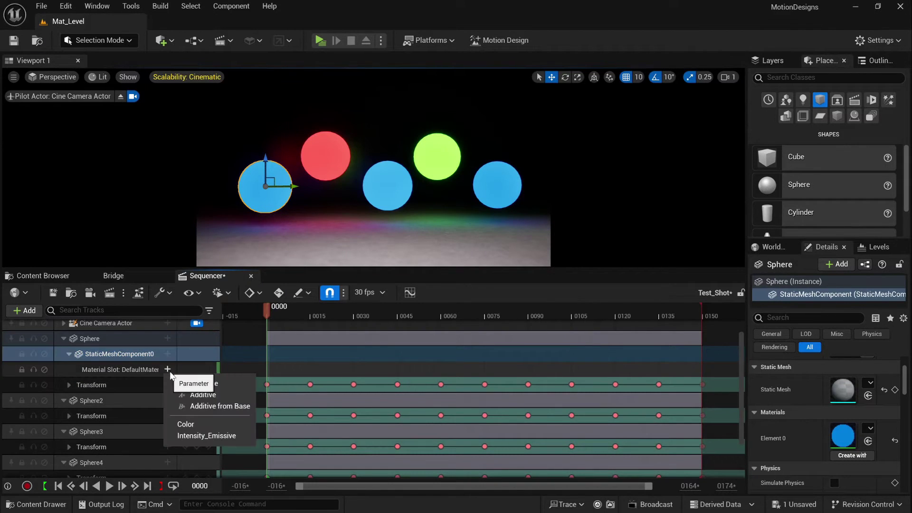
left_click(219, 434)
left_click(74, 370)
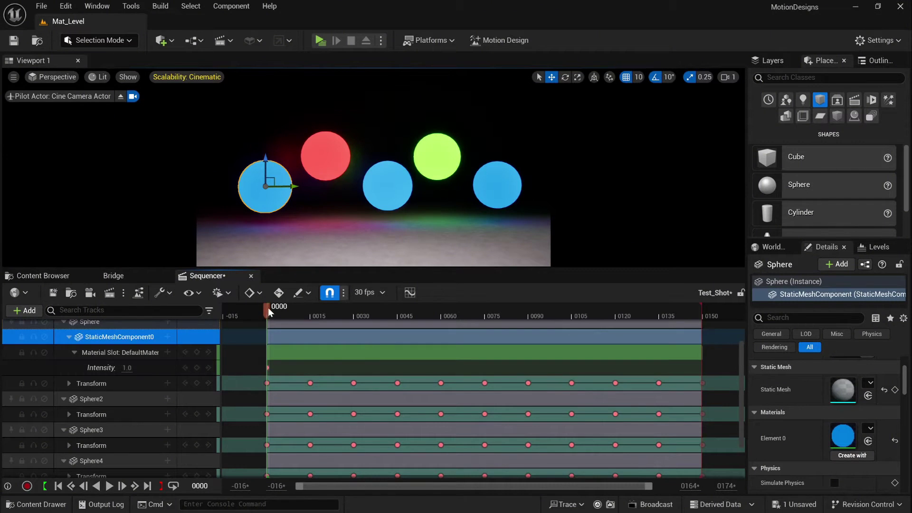
Step: Key Intensity at frames 75, 135, 30 (value 4.0) and 105
left_click_drag(268, 307, 355, 319)
left_click(197, 368)
left_click(196, 368)
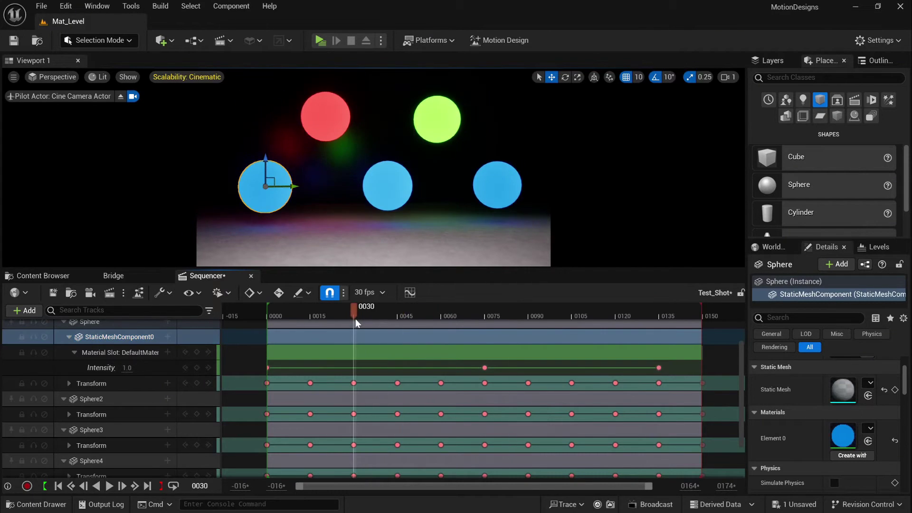
left_click(185, 367)
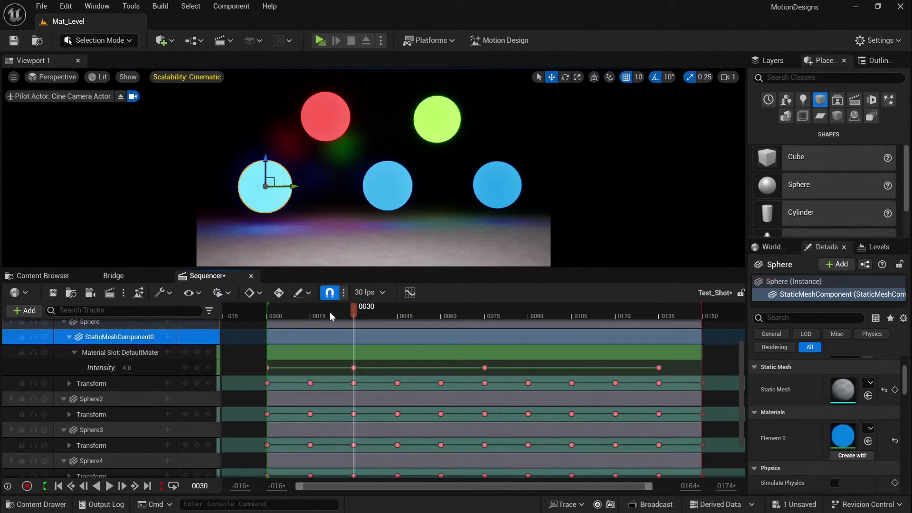
left_click_drag(352, 313, 281, 318)
left_click(185, 368)
Step: Preview the intensity animation, return to frame 30, and list parameters for a Color track
left_click(108, 487)
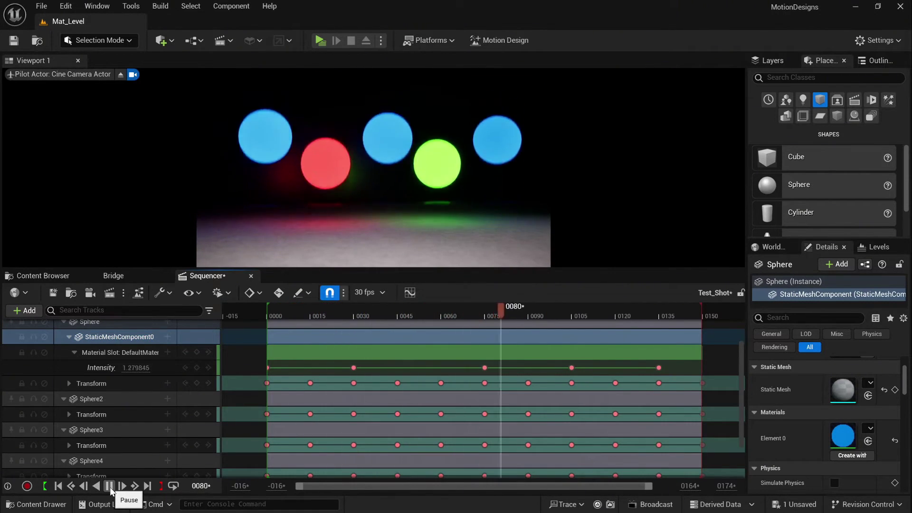
left_click(108, 486)
left_click_drag(643, 314, 353, 318)
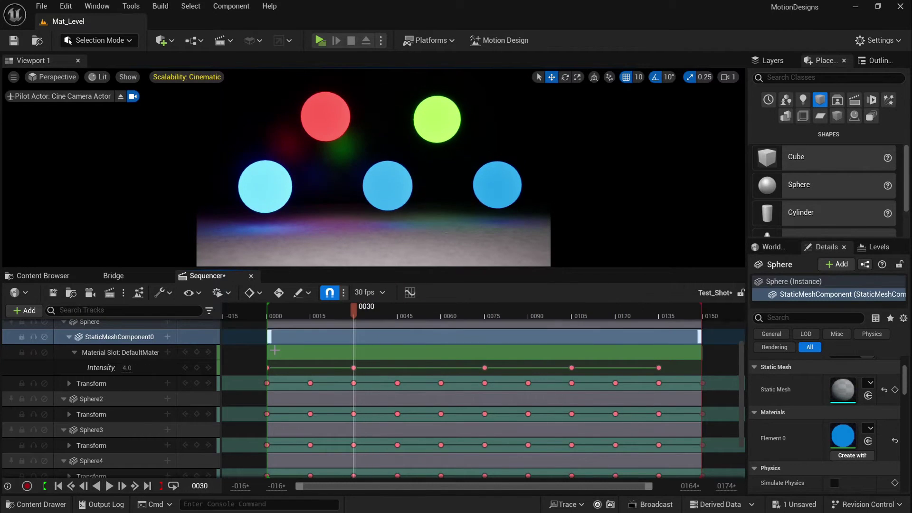
left_click(167, 352)
Step: Add a Color parameter track with keys at frame 30 and frame 120
left_click(215, 421)
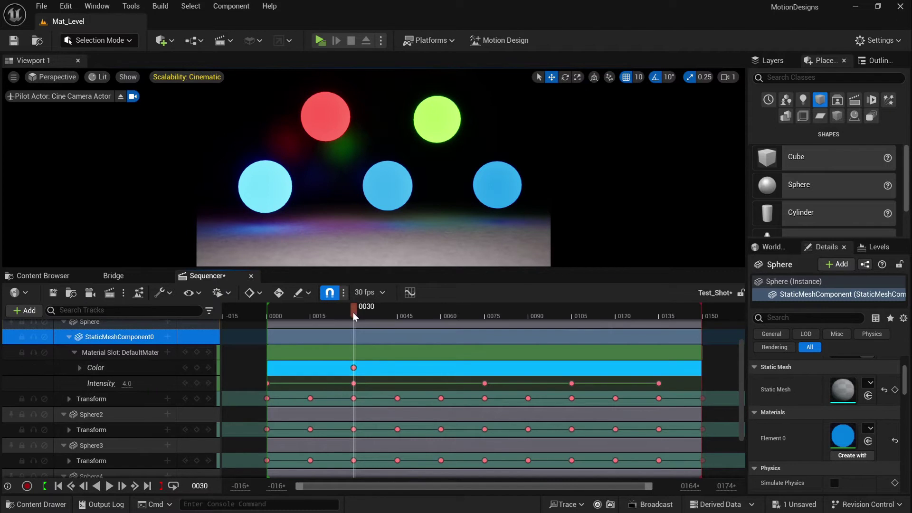
left_click_drag(352, 312, 445, 328)
left_click(197, 367)
left_click_drag(572, 368, 616, 368)
Step: At frame 75, key Color with green at 1 and blue at 0
left_click_drag(615, 317, 485, 315)
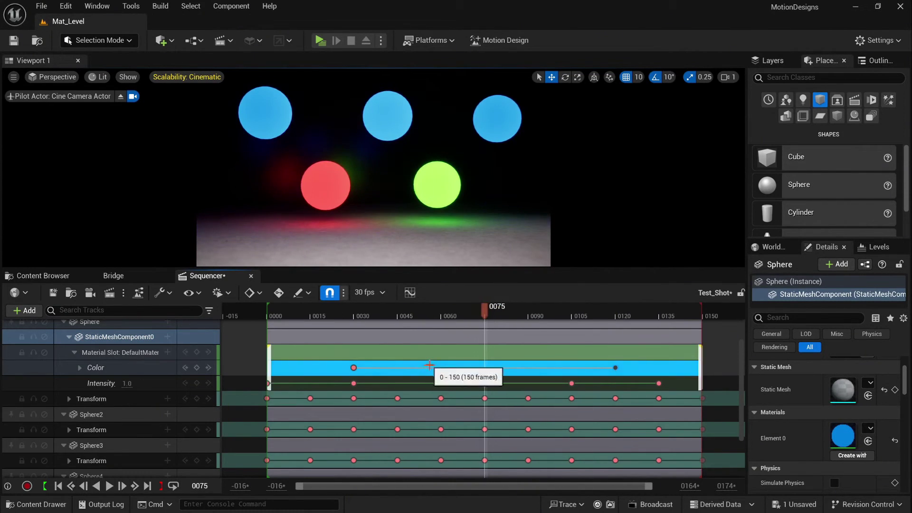
double_click(121, 366)
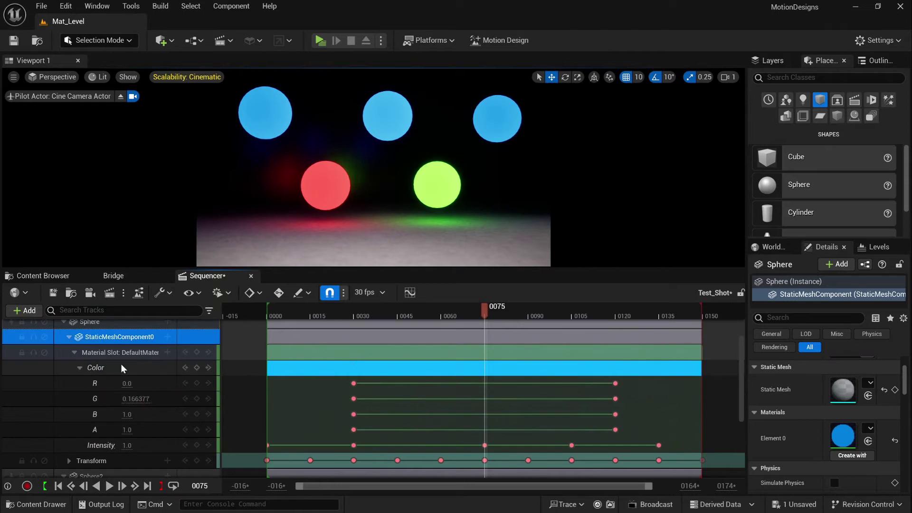
left_click(139, 402)
type("1")
key("Return")
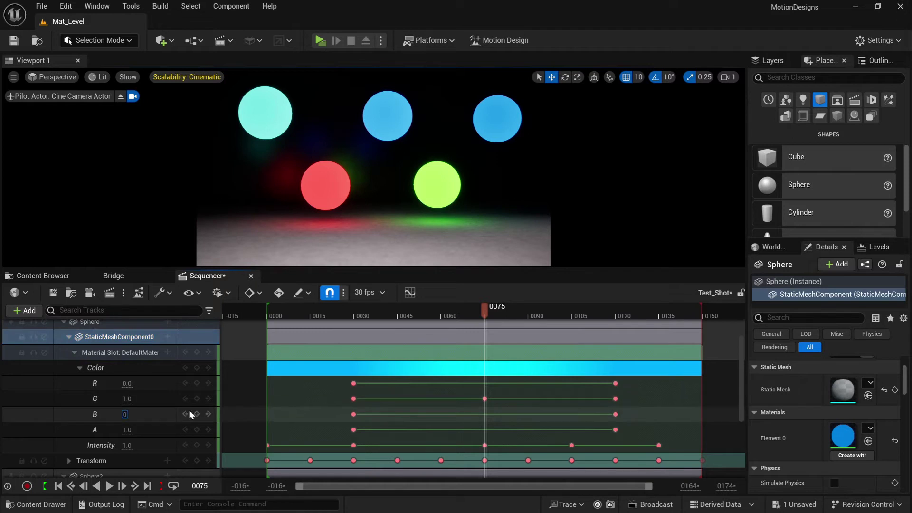
type("0")
key("Return")
left_click_drag(486, 315, 544, 332)
Step: Play the shot from the start, return to frame 75, and save Test_Shot
left_click(58, 486)
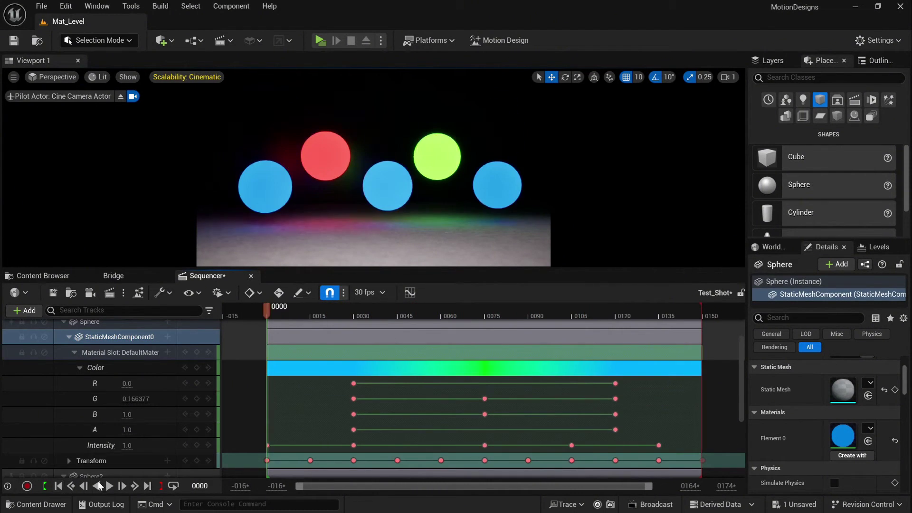
left_click(109, 486)
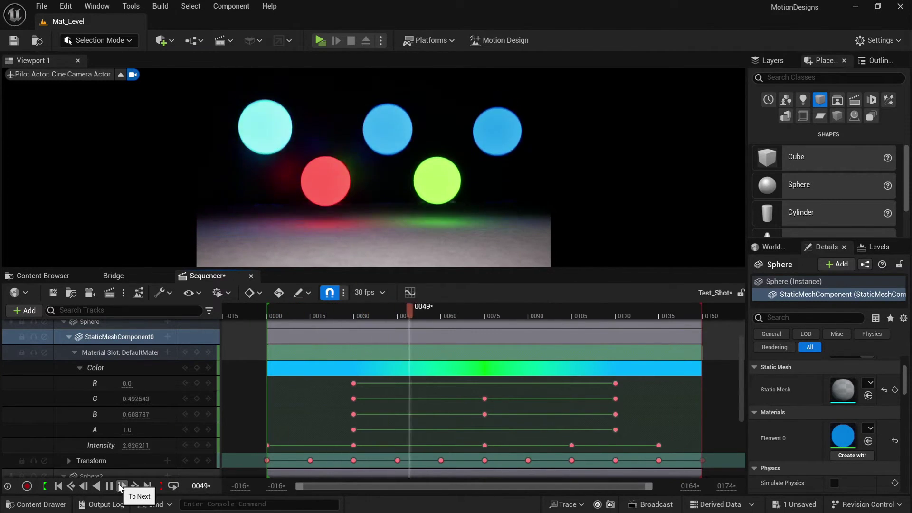
left_click(122, 485)
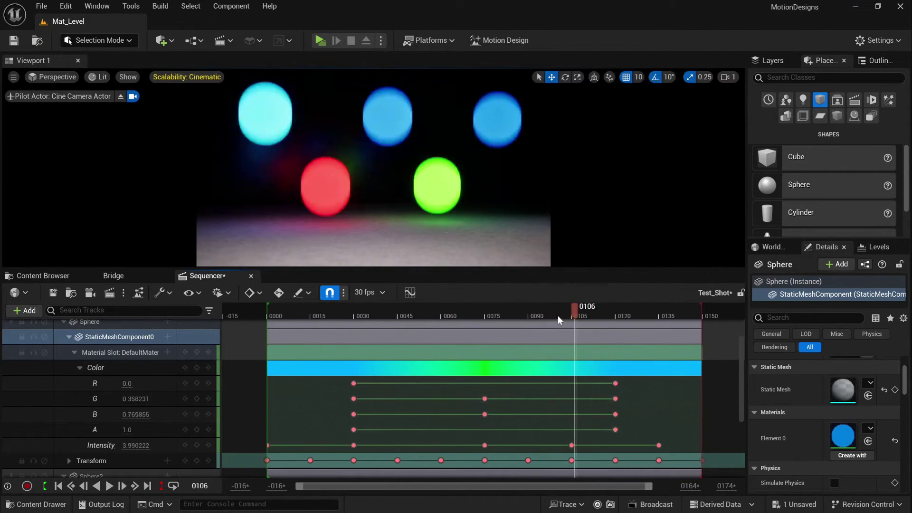
left_click_drag(558, 315, 489, 320)
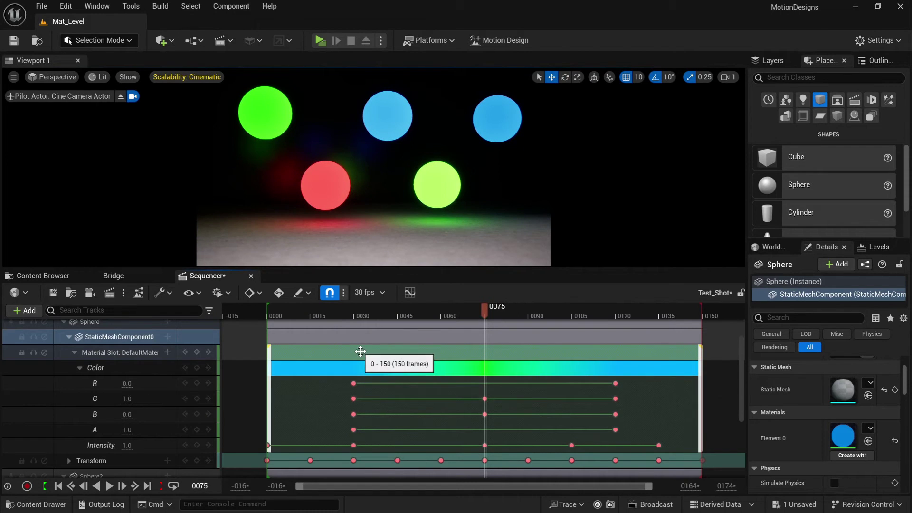
left_click(54, 294)
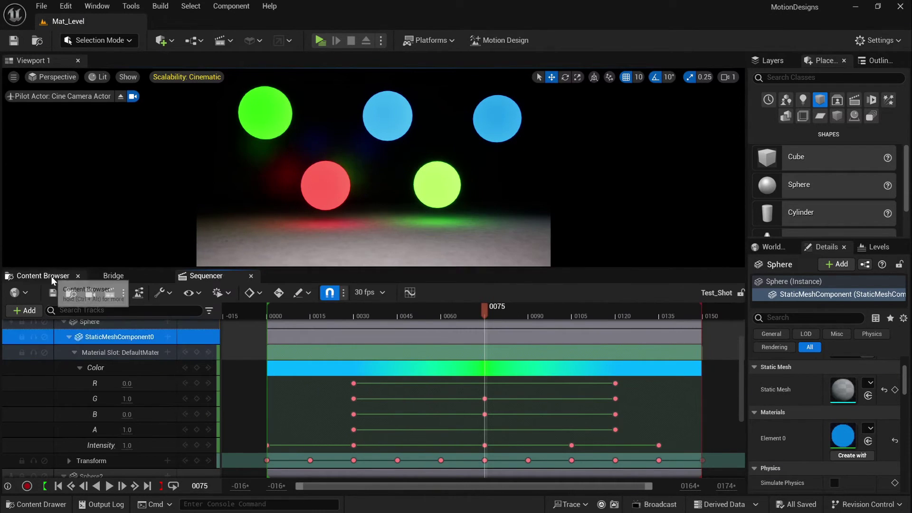
left_click(52, 276)
Step: Make MM_Sphere_Param Default Lit and route the Multiply output to Base Color instead of Emissive
double_click(173, 347)
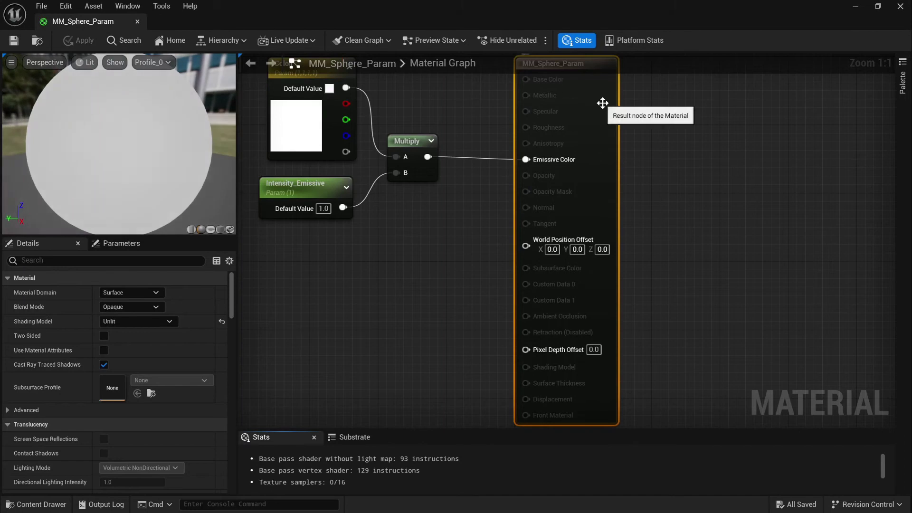
left_click(221, 322)
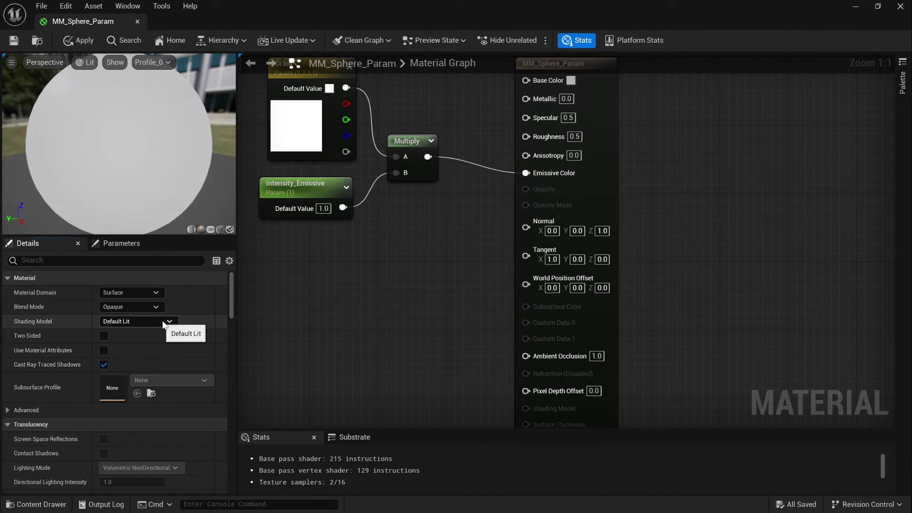
key("Home")
left_click_drag(516, 242, 614, 164)
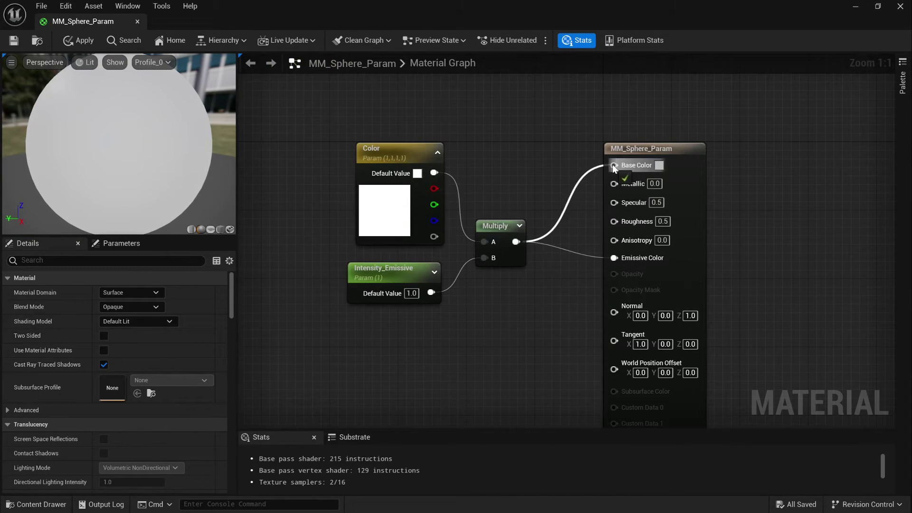
left_click(614, 256, "alt")
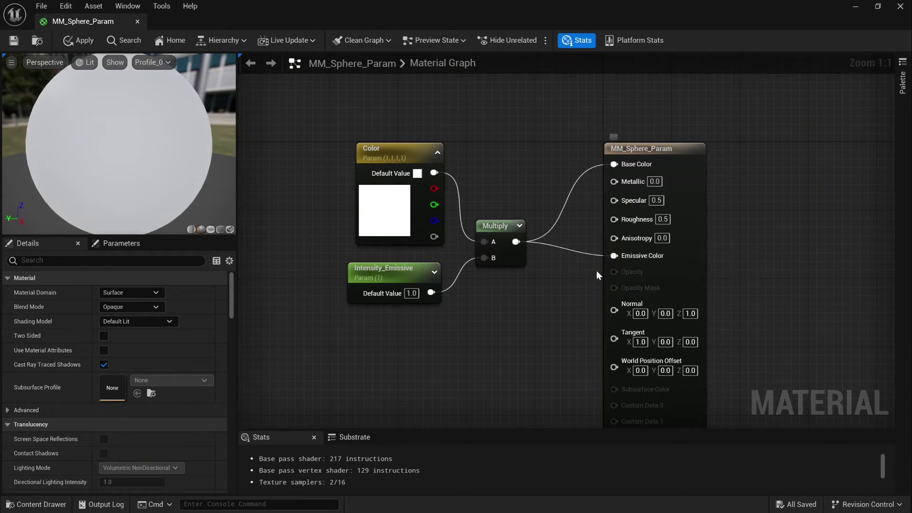
Step: Rename the Intensity_Emissive parameter to Intensity_C
left_click(405, 273)
left_click_drag(159, 292, 134, 293)
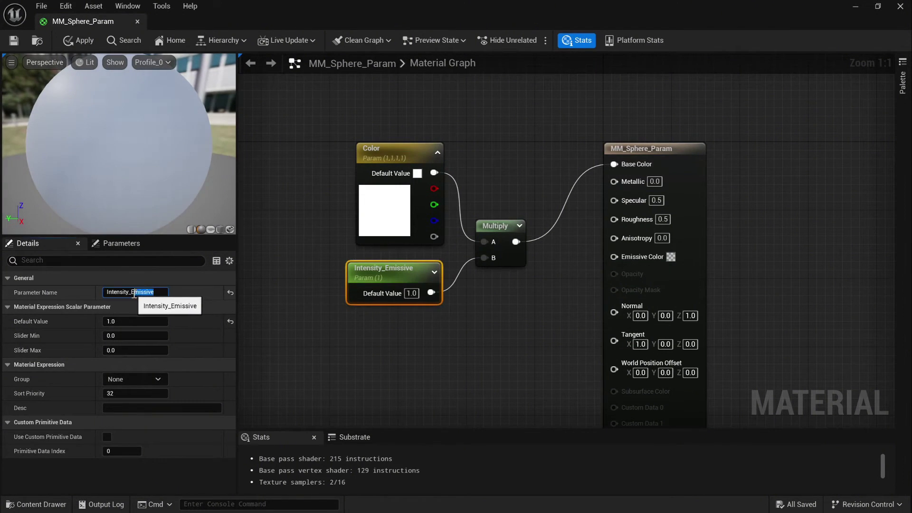
type("C")
left_click(399, 350)
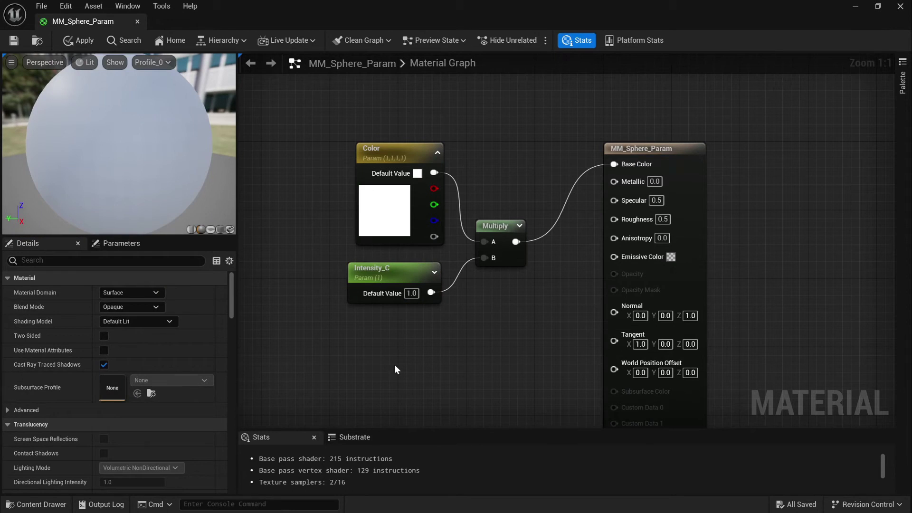
Step: Add a scalar parameter named Roughness and wire it to the material's Roughness input
key("s")
left_click(395, 365)
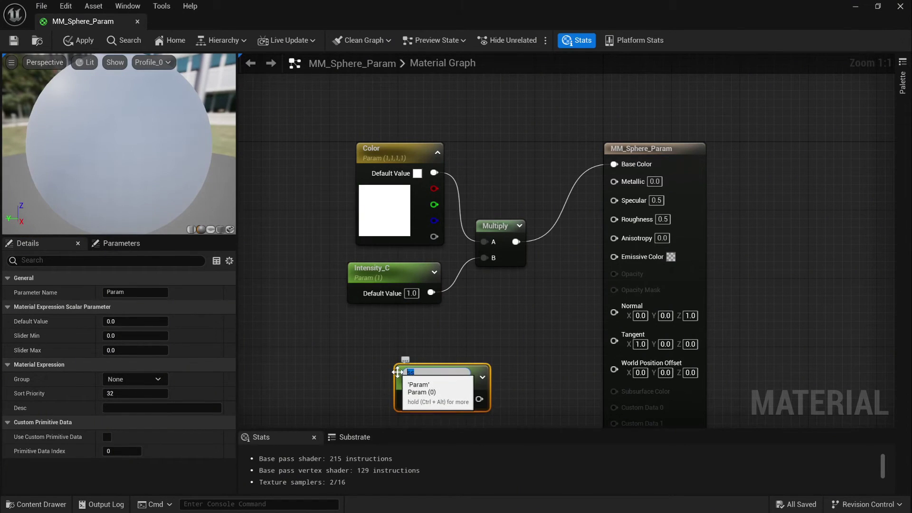
type("Roul")
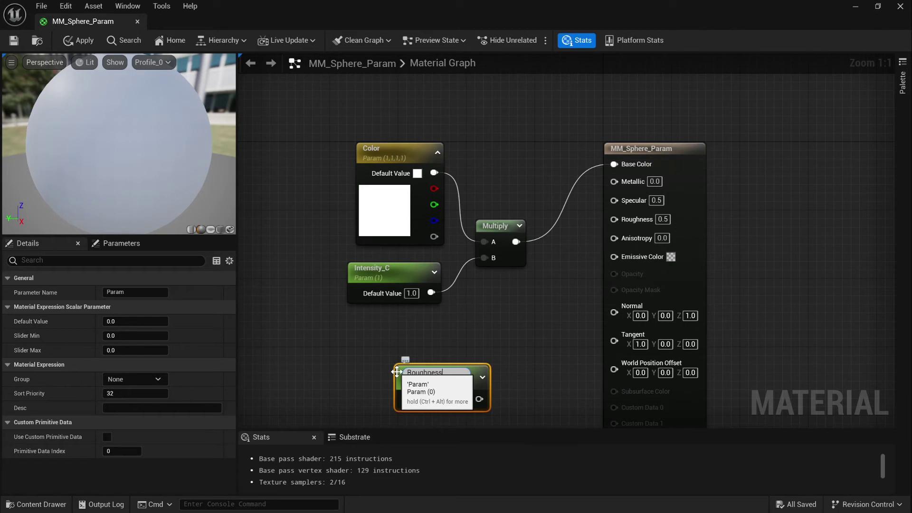
left_click(535, 342)
left_click_drag(479, 396, 614, 221)
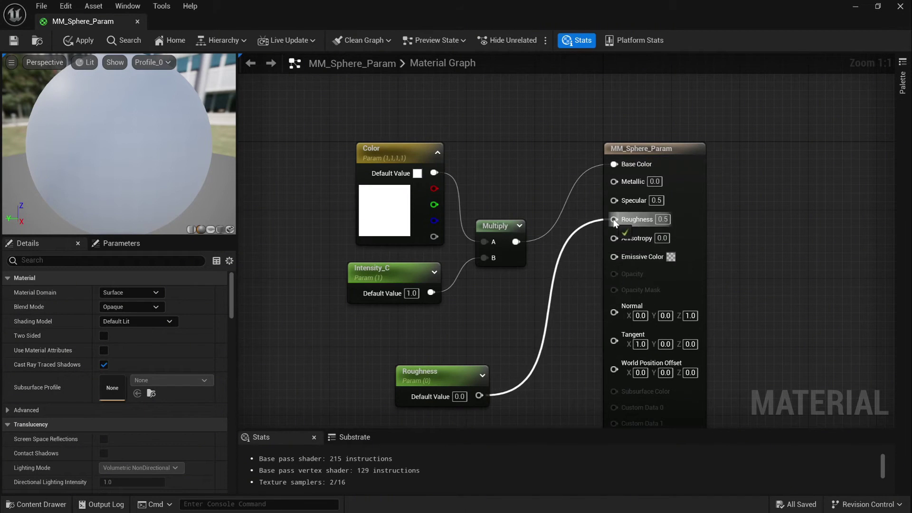
left_click_drag(446, 373, 407, 340)
right_click_drag(550, 359, 580, 335)
left_click_drag(466, 298, 446, 318)
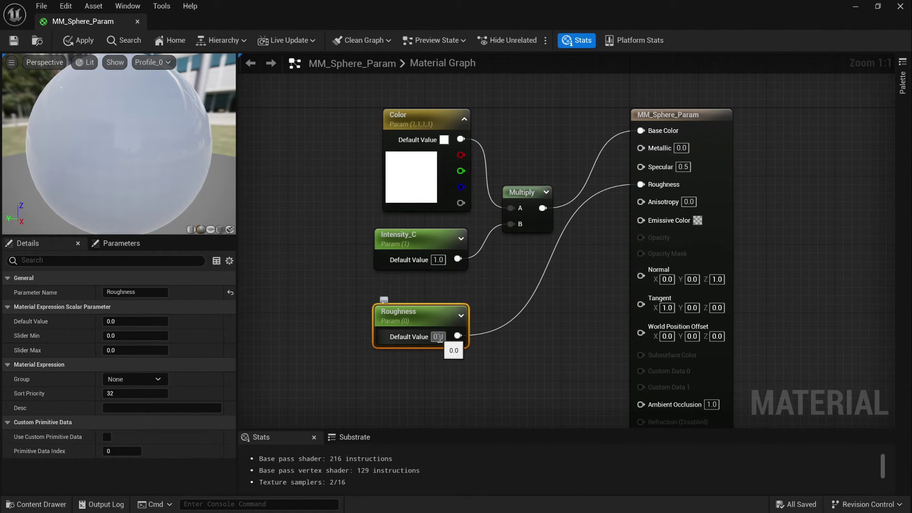
Step: Set the Roughness default value to 1.0 and apply the material
type("1")
left_click(537, 345)
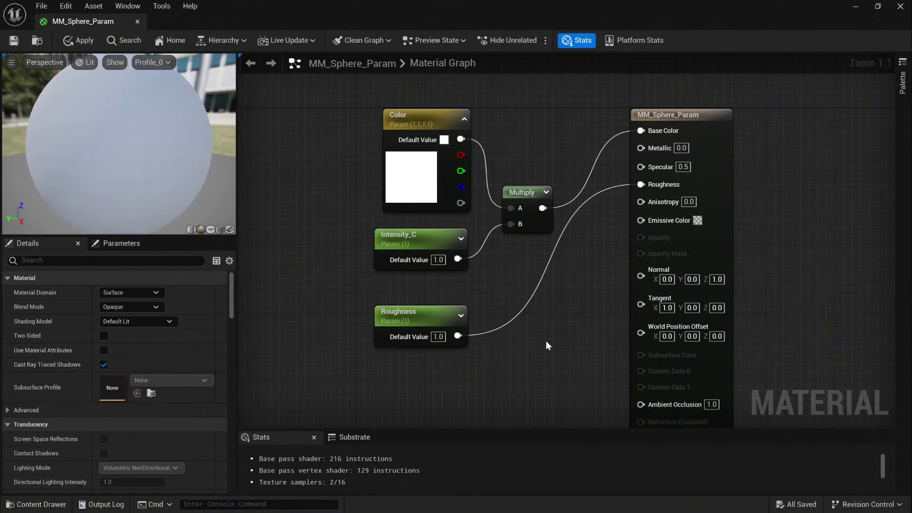
left_click(14, 41)
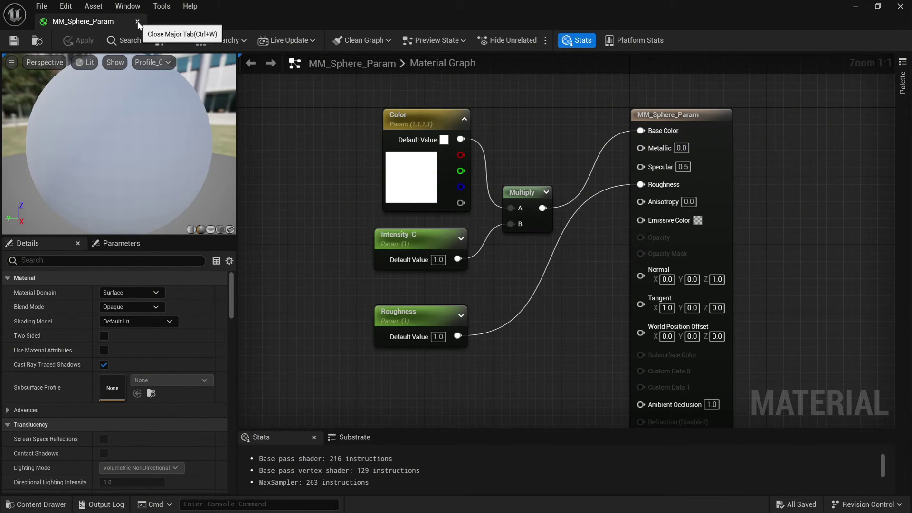
Step: Close the material editor, select the red sphere, and add Sphere2's StaticMeshComponent0 track in Test_Shot
left_click(137, 21)
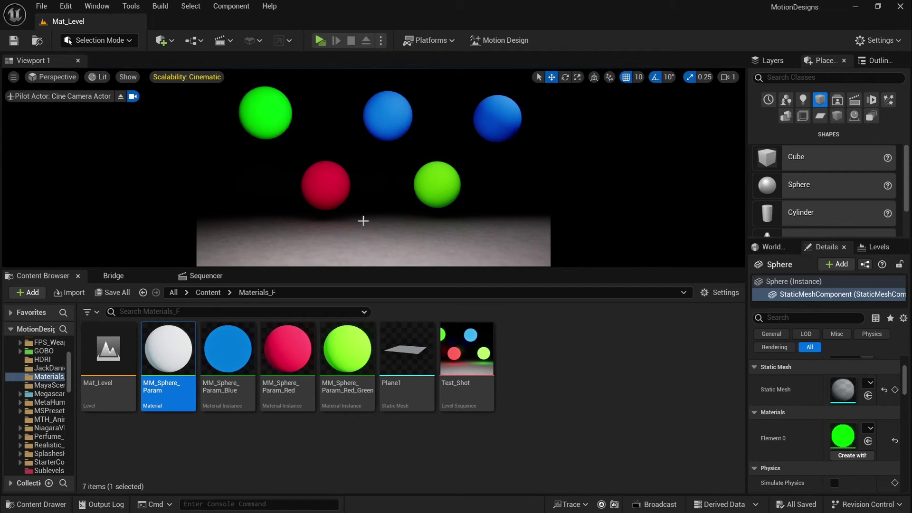
left_click(338, 184)
left_click(207, 275)
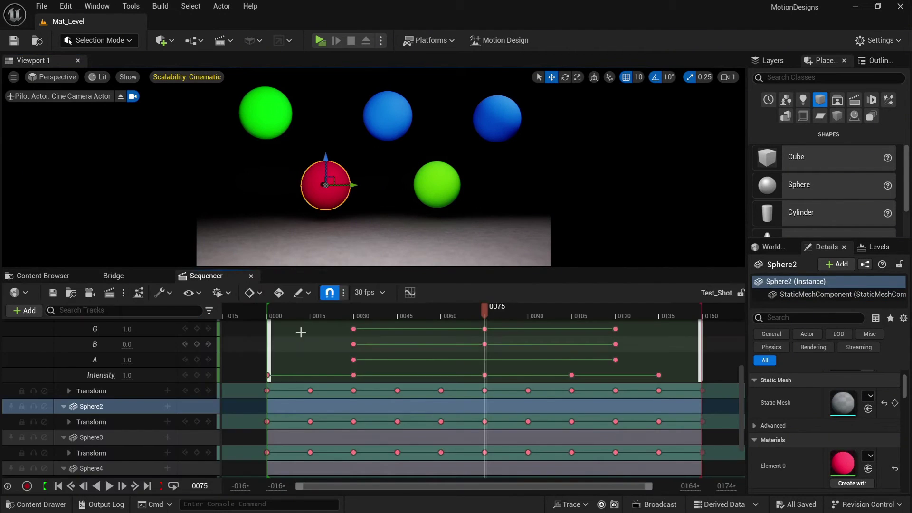
left_click(167, 406)
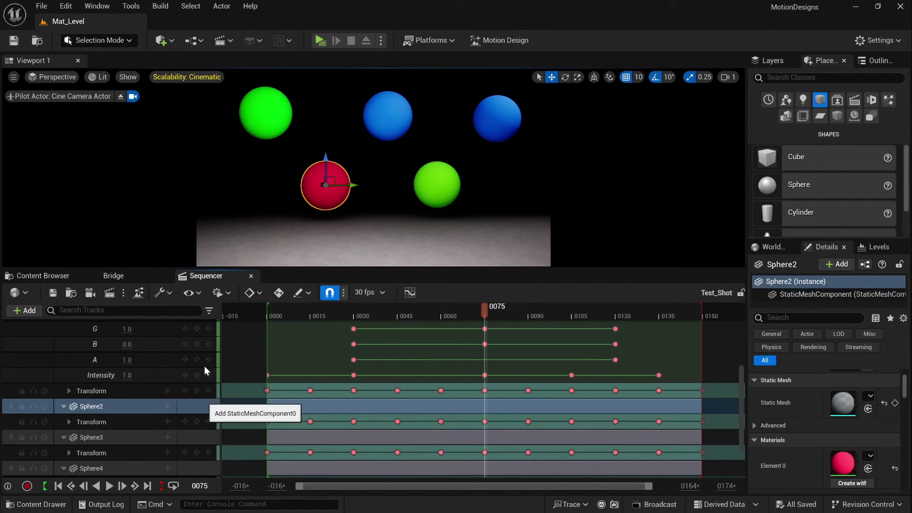
left_click(204, 367)
left_click(168, 422)
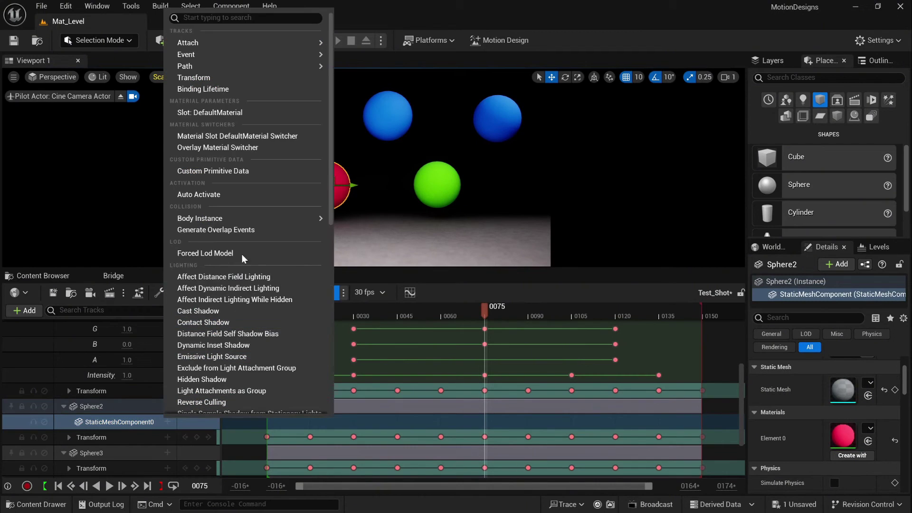
Step: Add a DefaultMaterial slot track with a Roughness parameter track for Sphere2
left_click(245, 122)
scroll(172, 394, "down", 2)
left_click(167, 368)
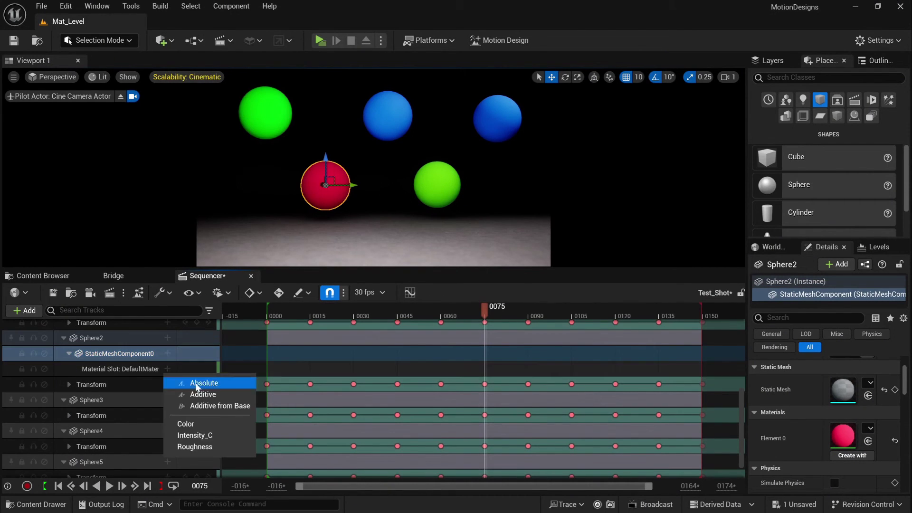
left_click(213, 446)
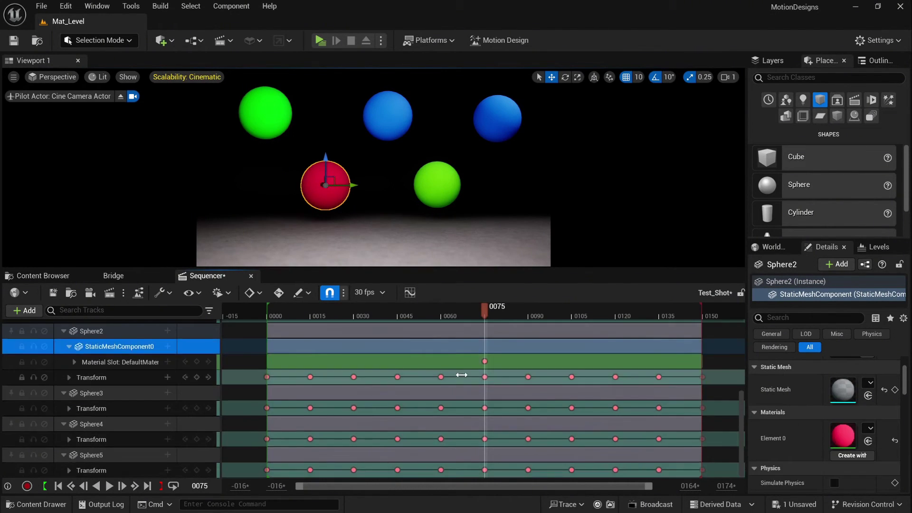
left_click(74, 362)
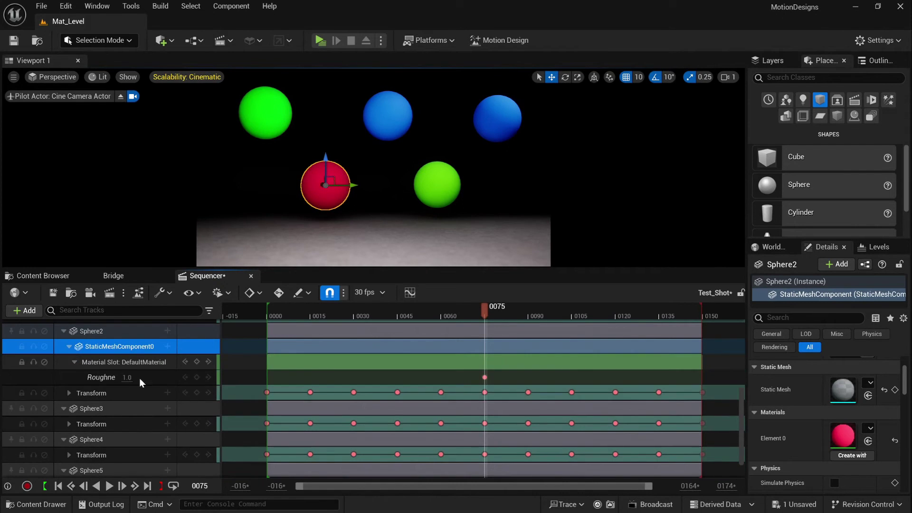
Step: Key Roughness at 1.0 on frame 15 and 0.0 on frame 90, then preview
left_click_drag(485, 377, 311, 377)
left_click_drag(312, 311, 530, 332)
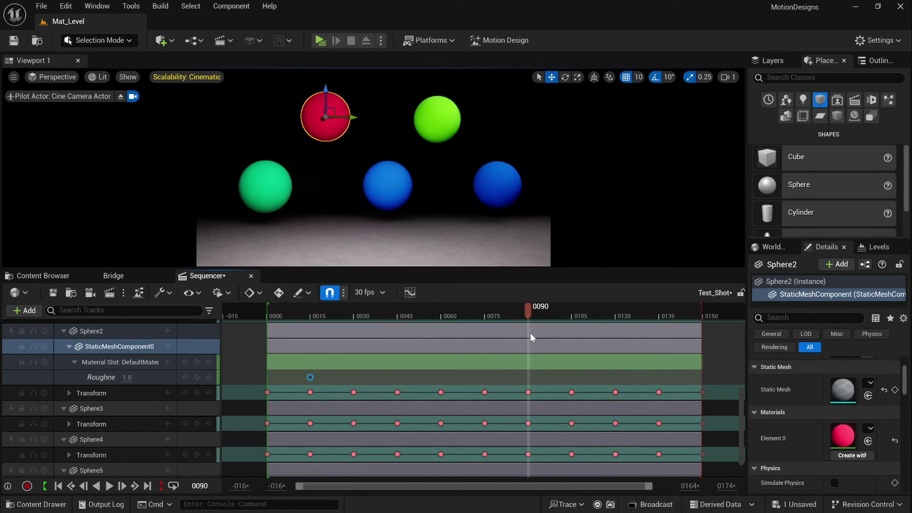
left_click(197, 377)
left_click(386, 188)
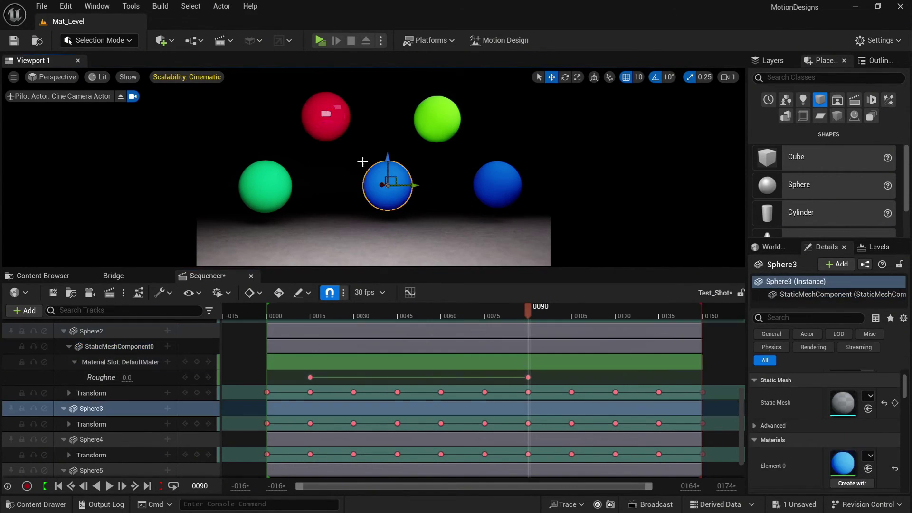
left_click_drag(526, 312, 528, 356)
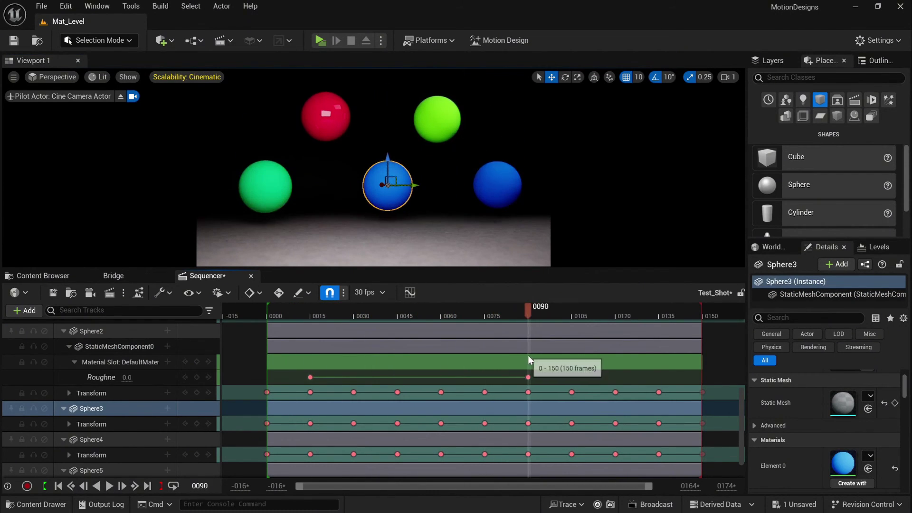
Step: Add a Color parameter track to Sphere2's material slot and move its key to frame 15
left_click(168, 346)
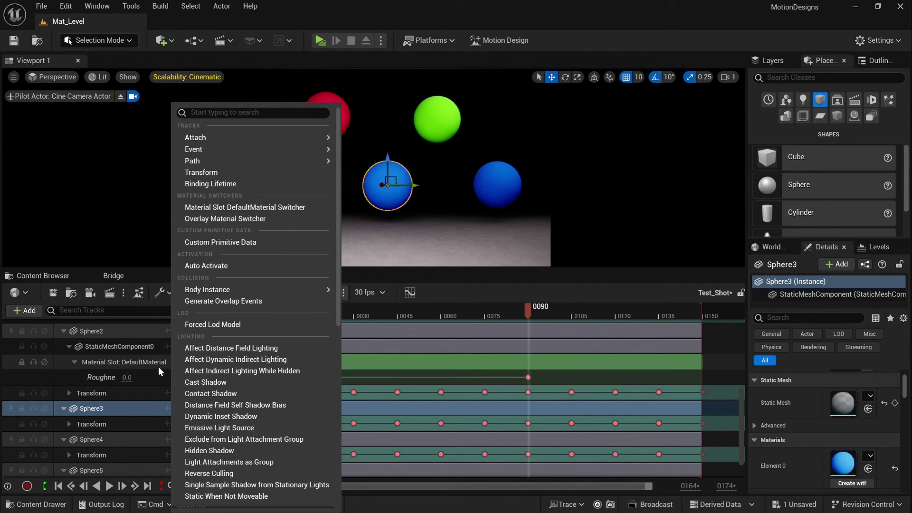
left_click(147, 376)
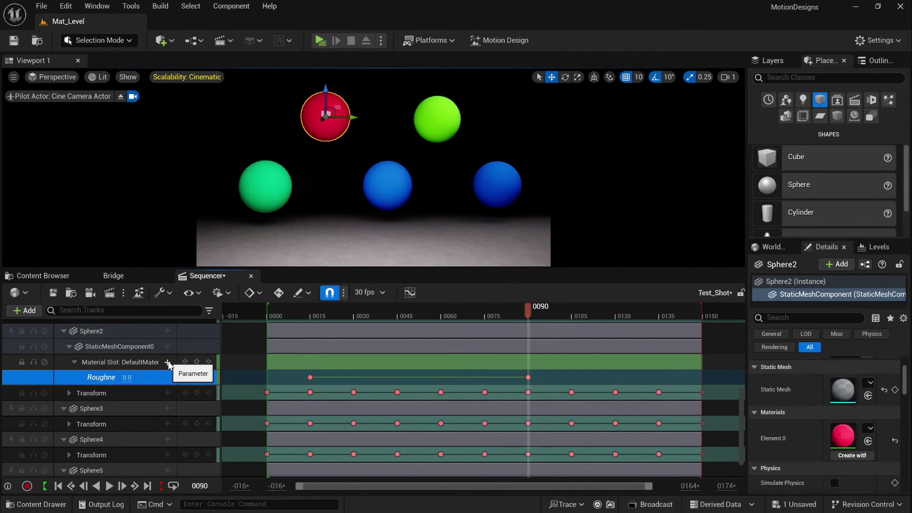
left_click(170, 362)
left_click(206, 418)
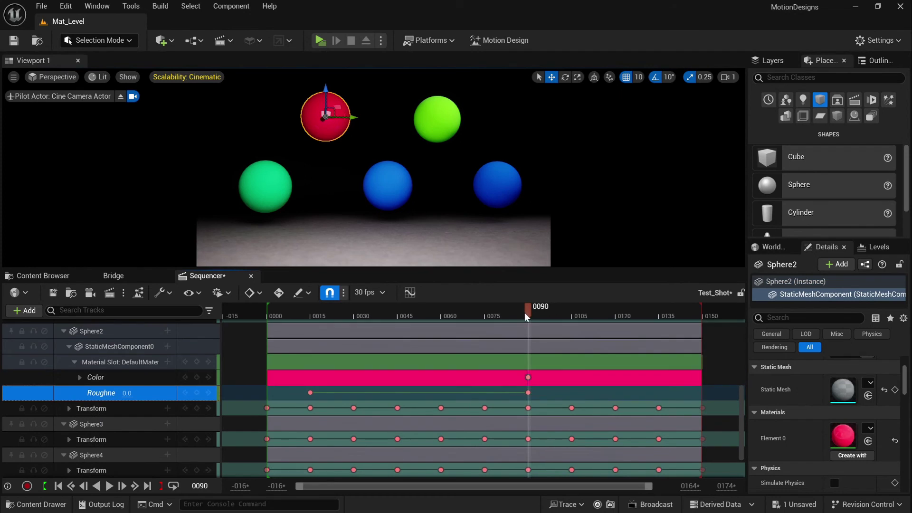
left_click_drag(528, 377, 314, 377)
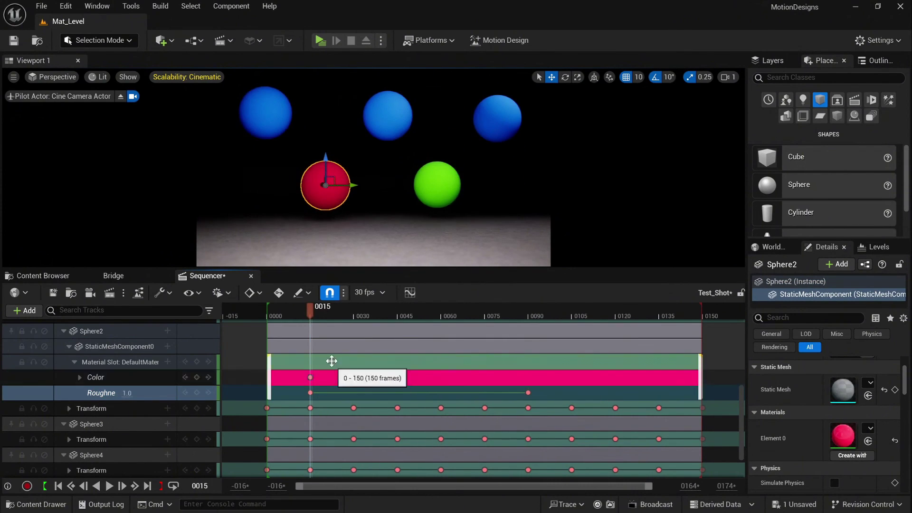
Step: At frame 90, expand Color and enter 0.9 for the blue channel
left_click_drag(311, 311, 528, 338)
left_click(79, 377)
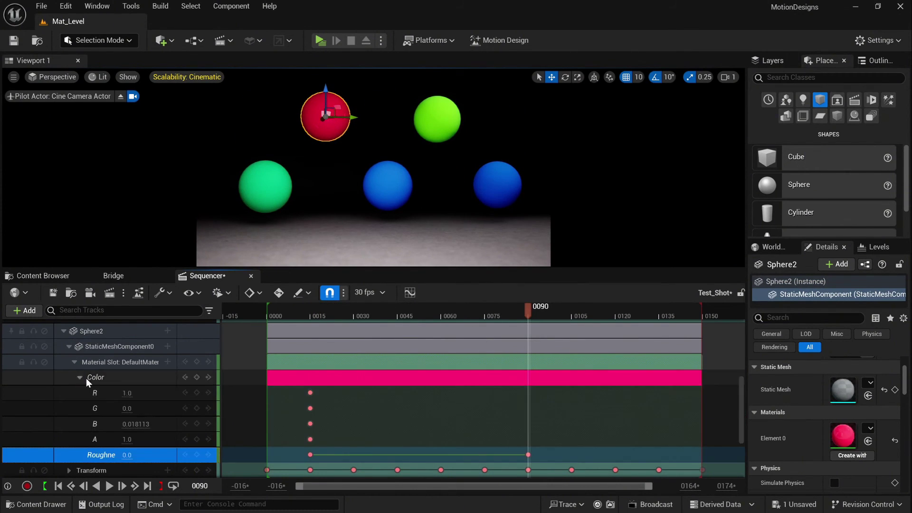
left_click(139, 424)
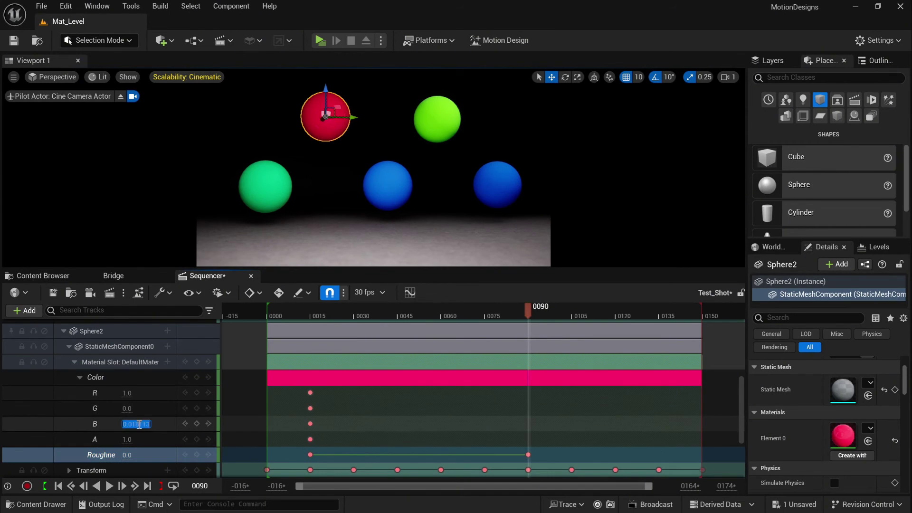
type("0.9")
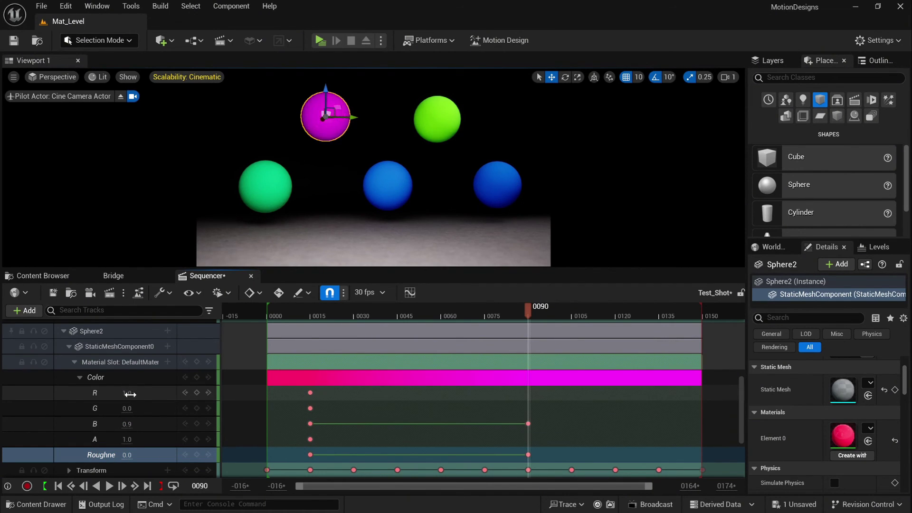
key("comma")
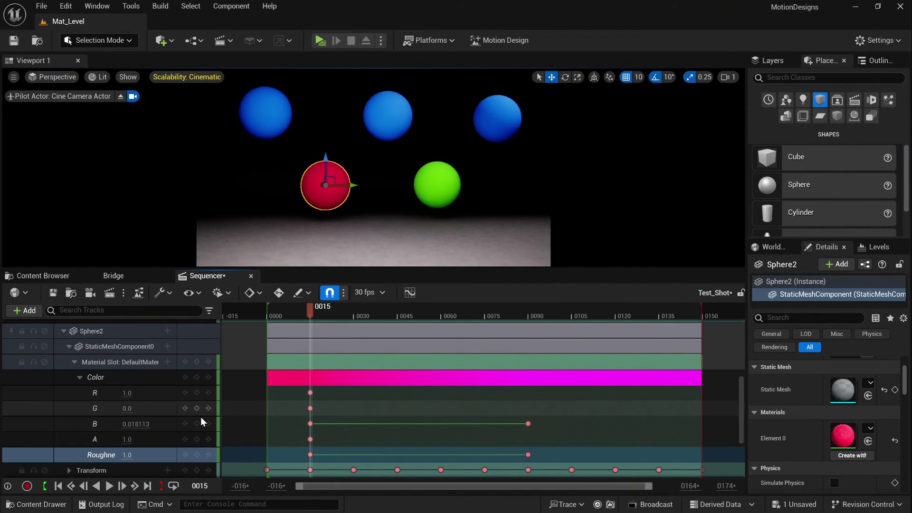
left_click(197, 393)
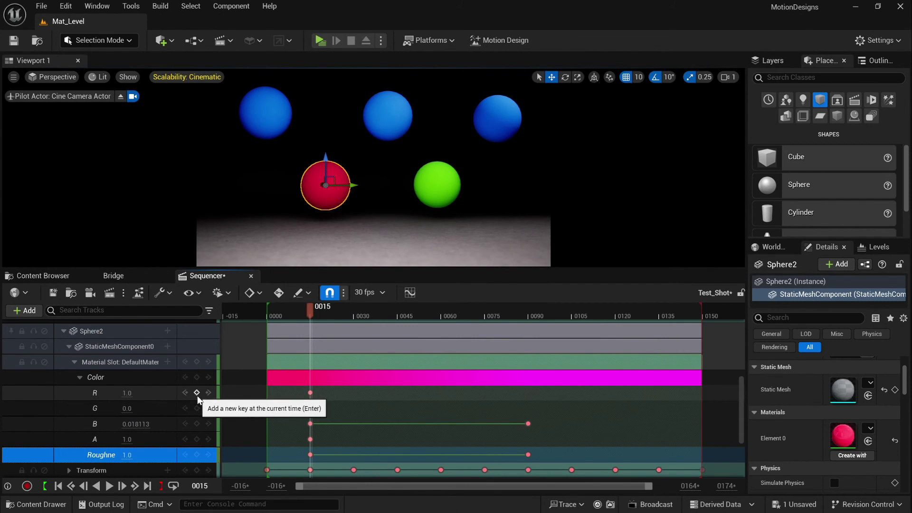
Step: Key the red channel at 0.1 on frame 90 and scrub back to preview the colour shift
left_click_drag(315, 315, 530, 350)
left_click(127, 393)
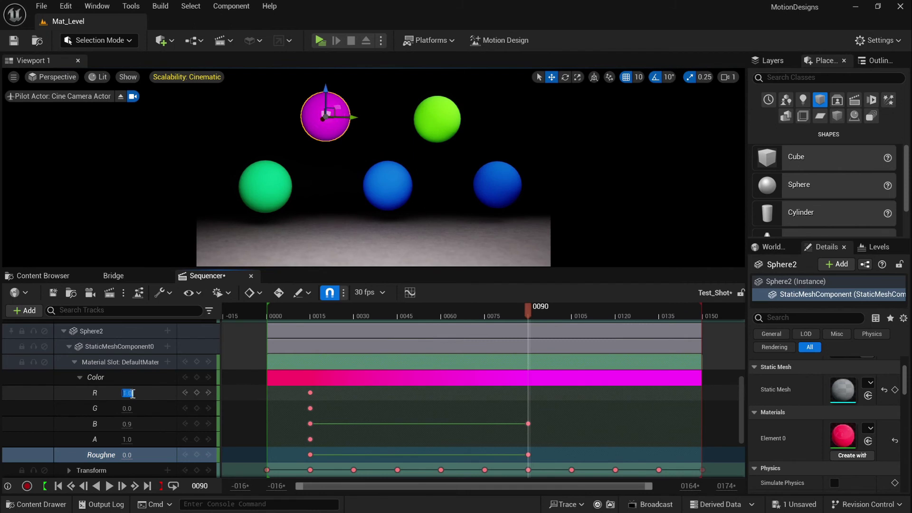
type("0.1")
key("Return")
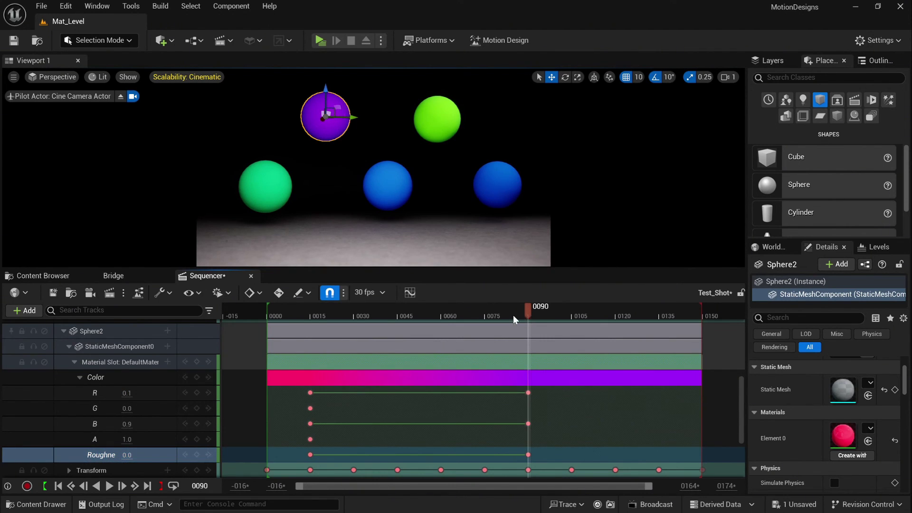
left_click_drag(513, 315, 296, 322)
left_click(127, 335)
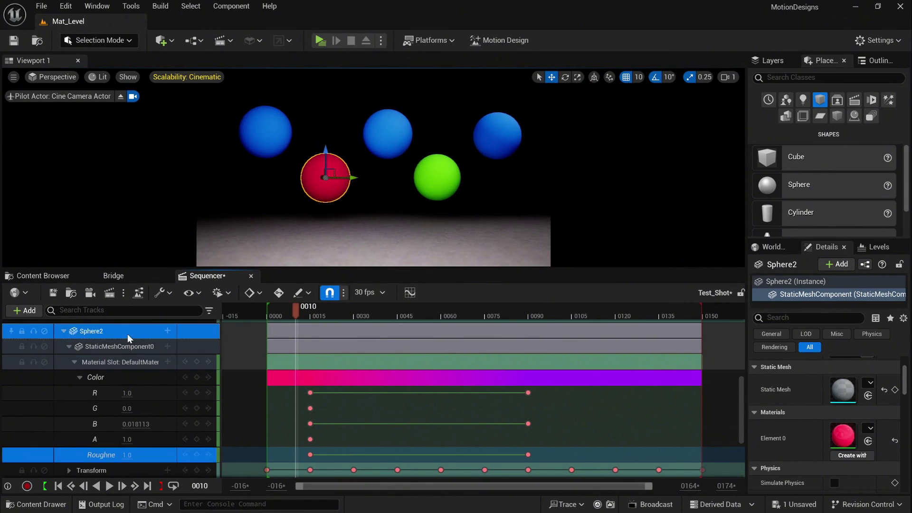